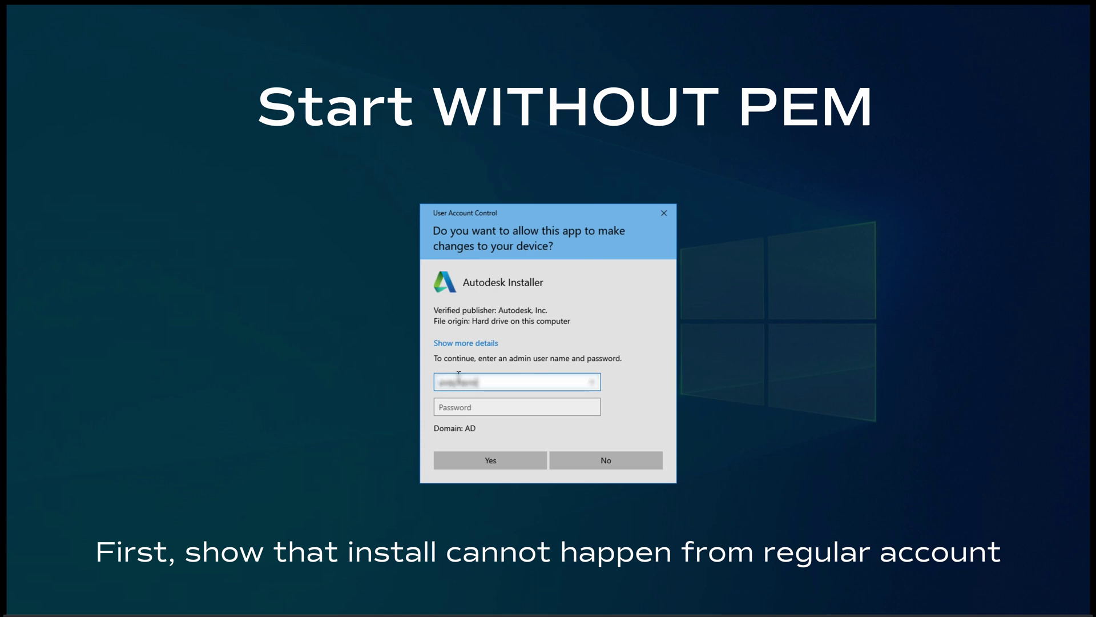
Submit the username and password for plain elevation, which is refused.
{"action": "key", "text": "Tab"}
{"action": "type", "text": "p"}
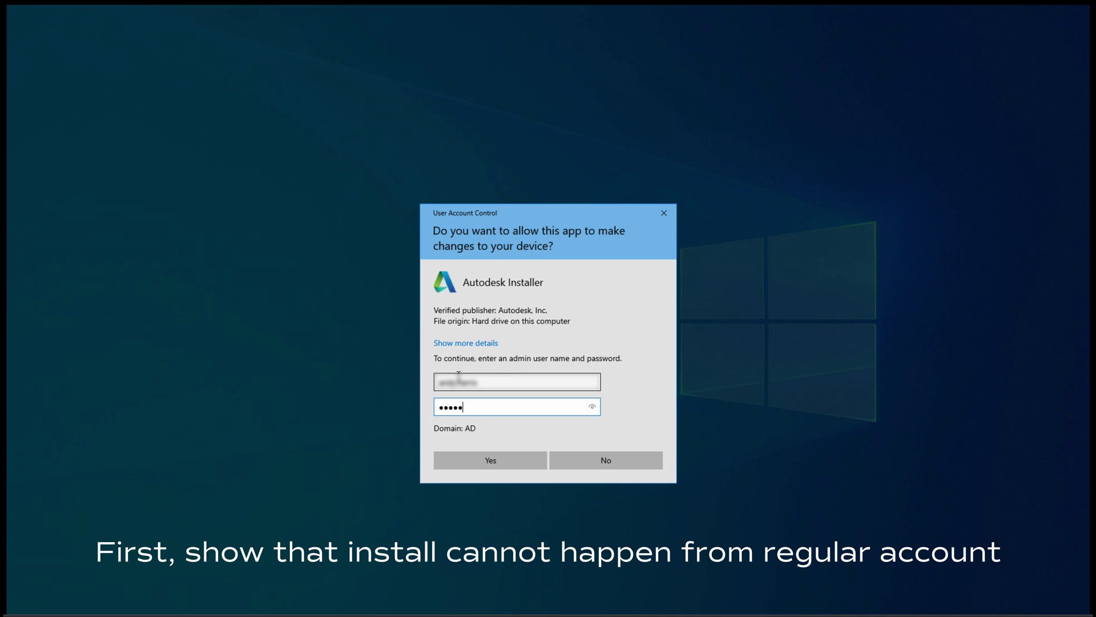
{"action": "key", "text": "Return"}
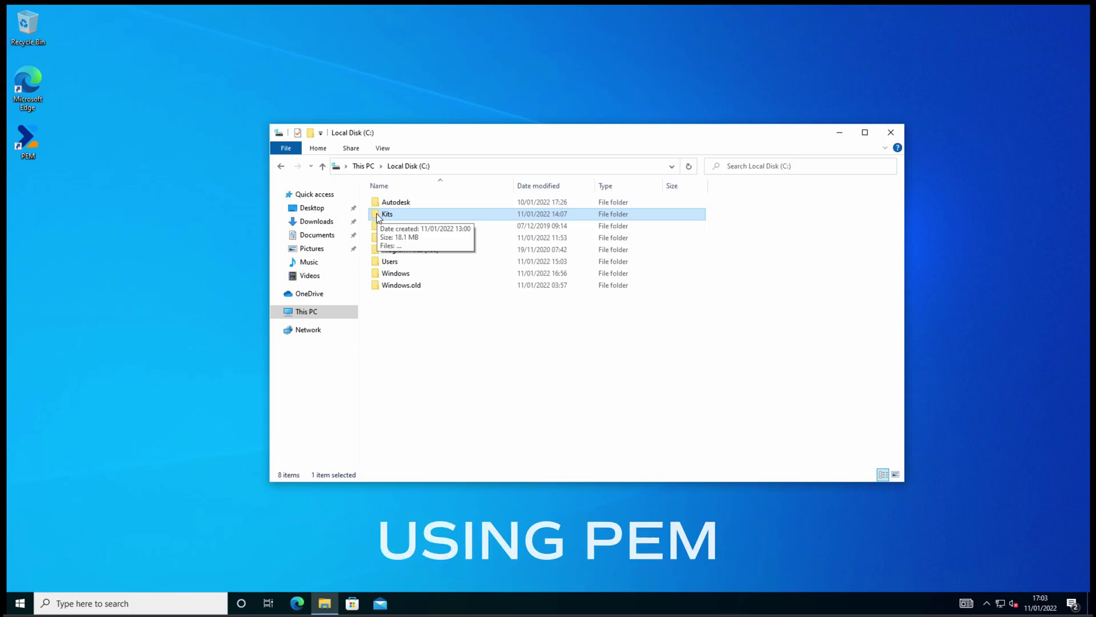
In C:\Kits, run the AutoCAD_2022 installer as administrator using PEM.
{"action": "double_click", "coordinate": [376, 214]}
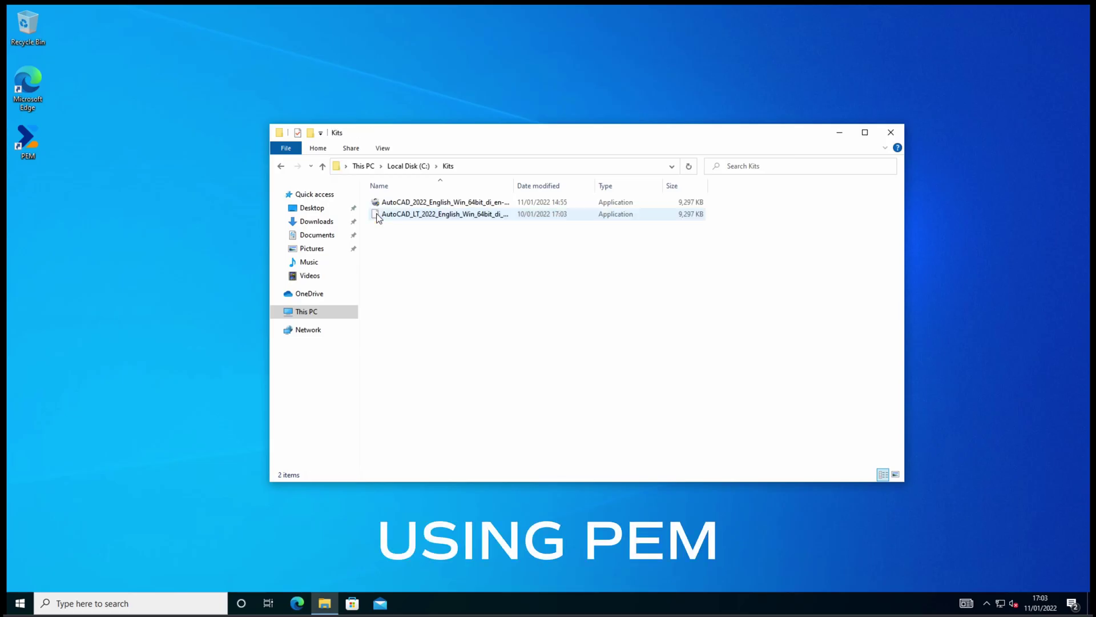
{"action": "left_click", "coordinate": [413, 204]}
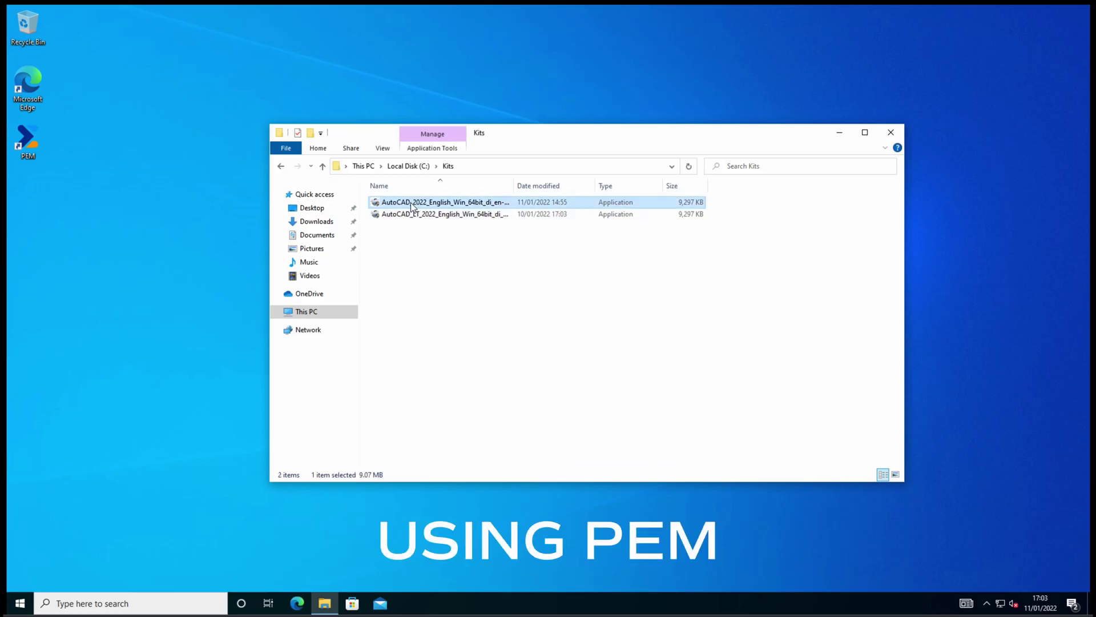
{"action": "right_click", "coordinate": [410, 202]}
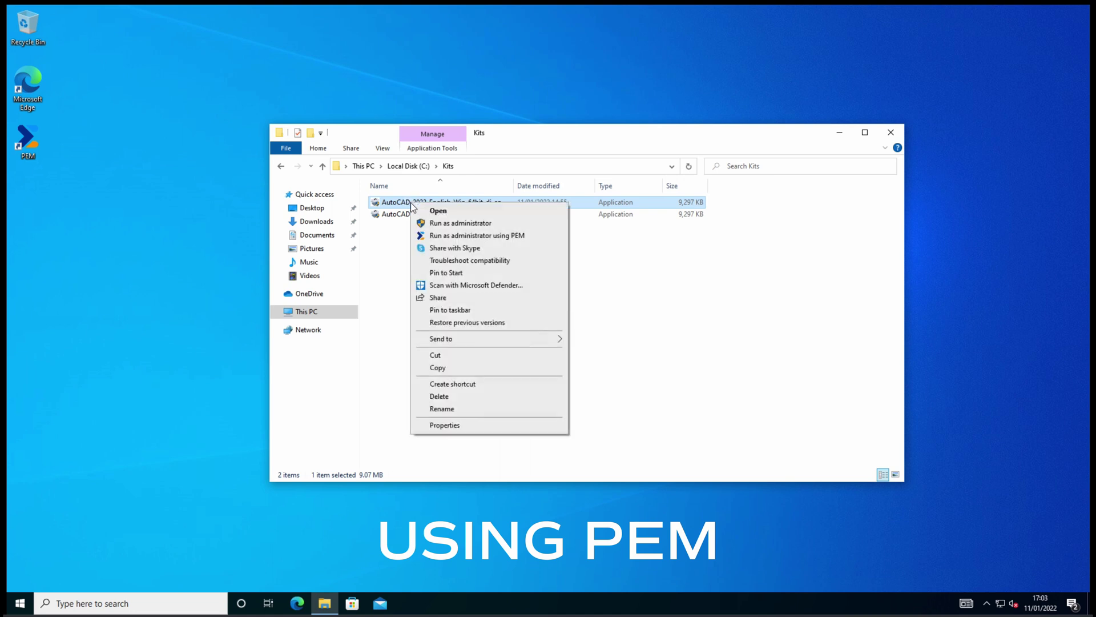
{"action": "left_click", "coordinate": [465, 236]}
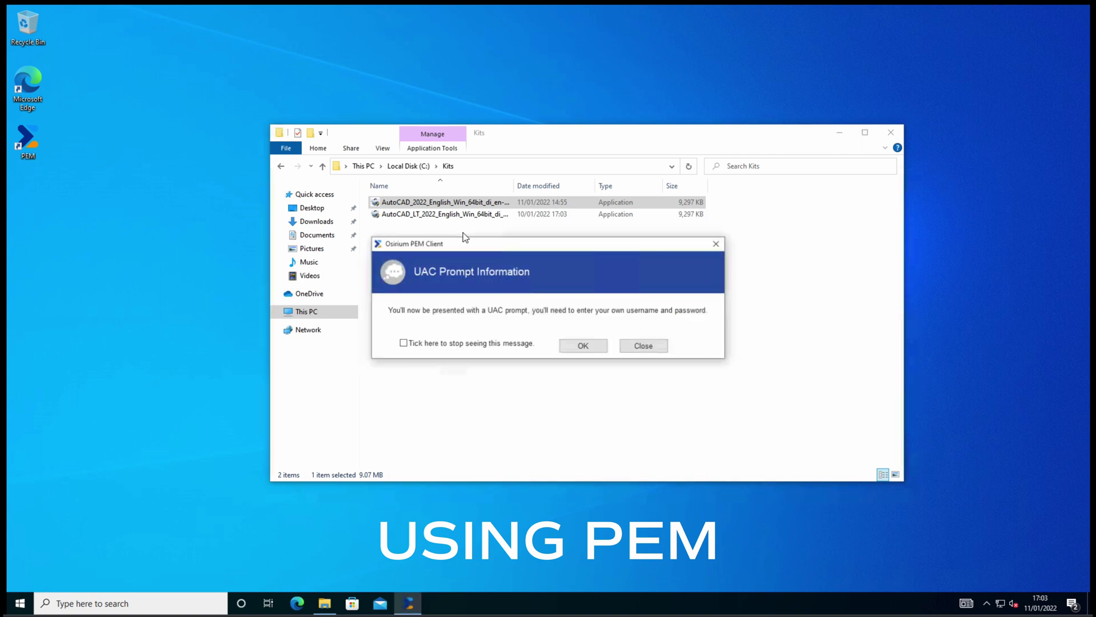
Acknowledge the PEM UAC notice and enter your own username and password to install AutoCAD 2022.
{"action": "left_click", "coordinate": [591, 350]}
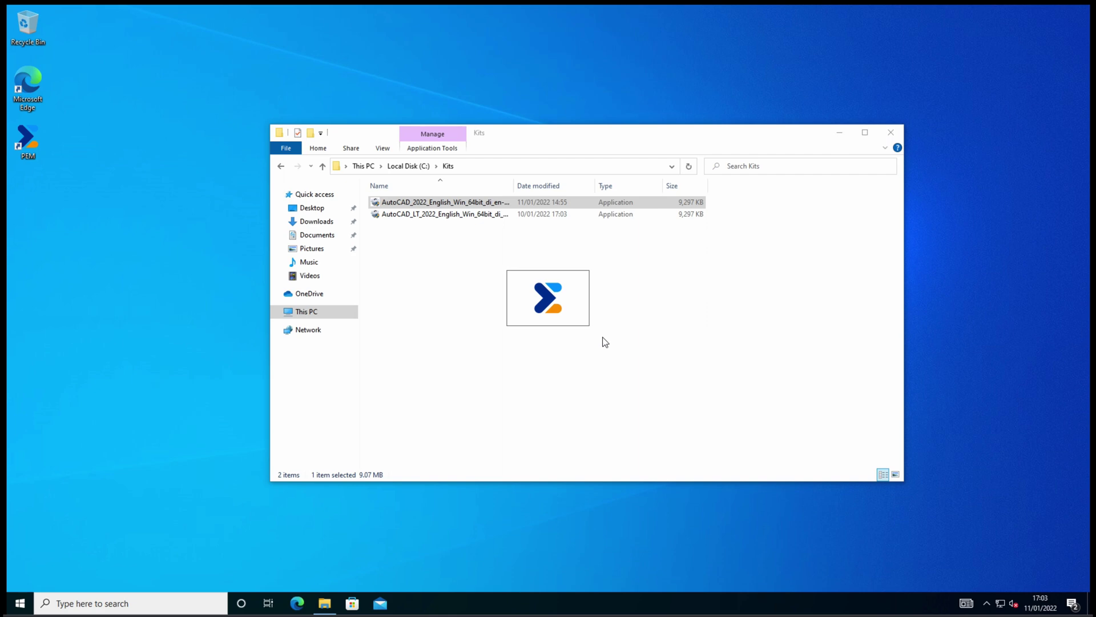
{"action": "type", "text": "username"}
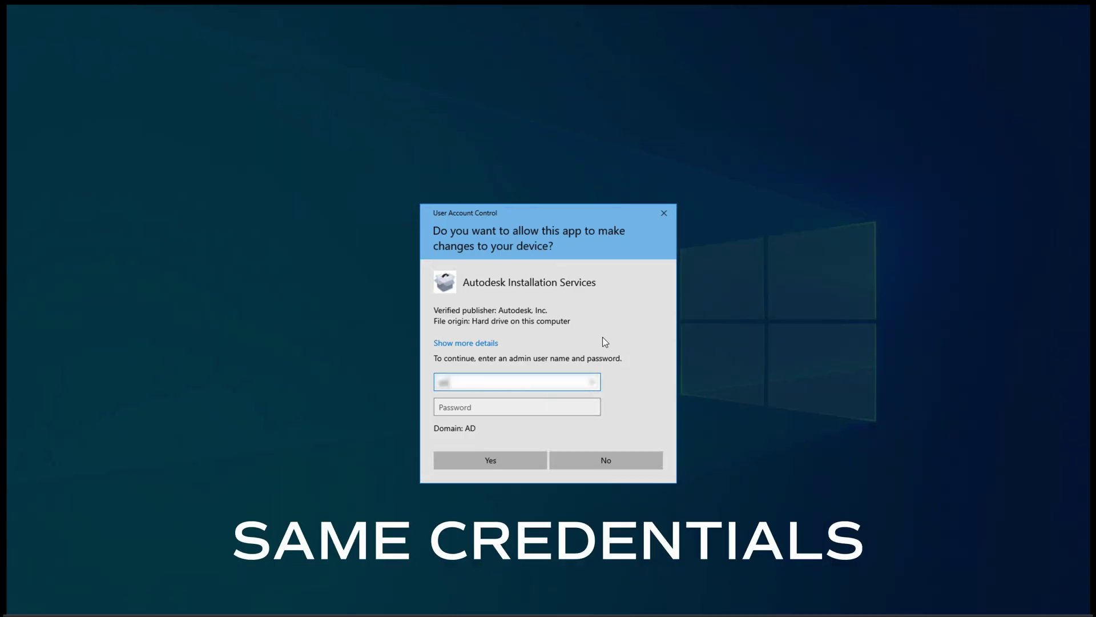
{"action": "key", "text": "Tab"}
{"action": "type", "text": "password"}
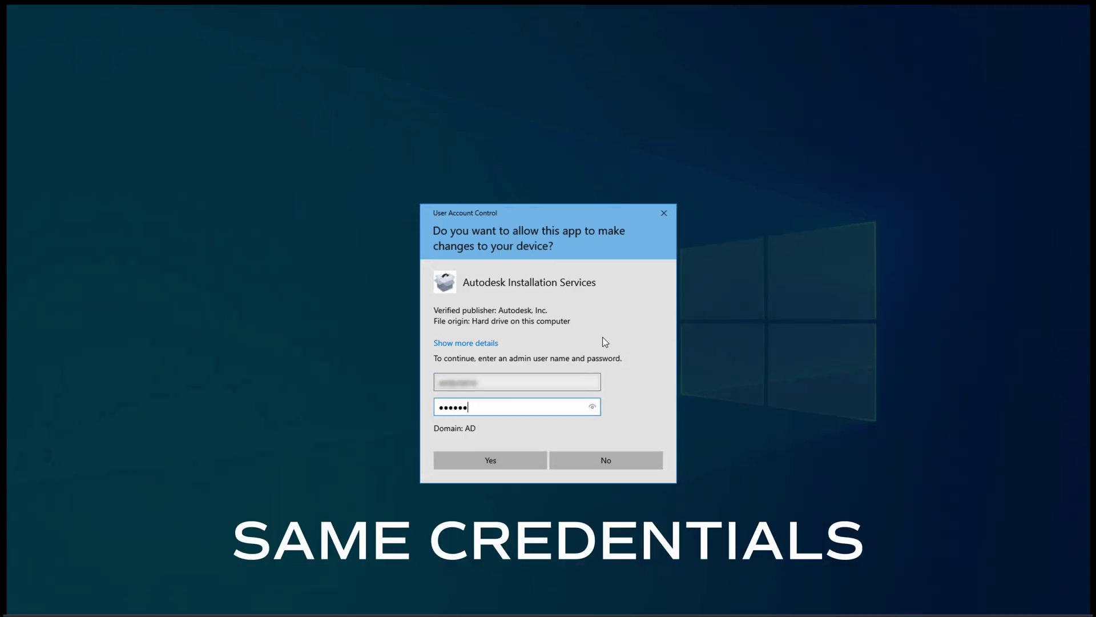
{"action": "key", "text": "Return"}
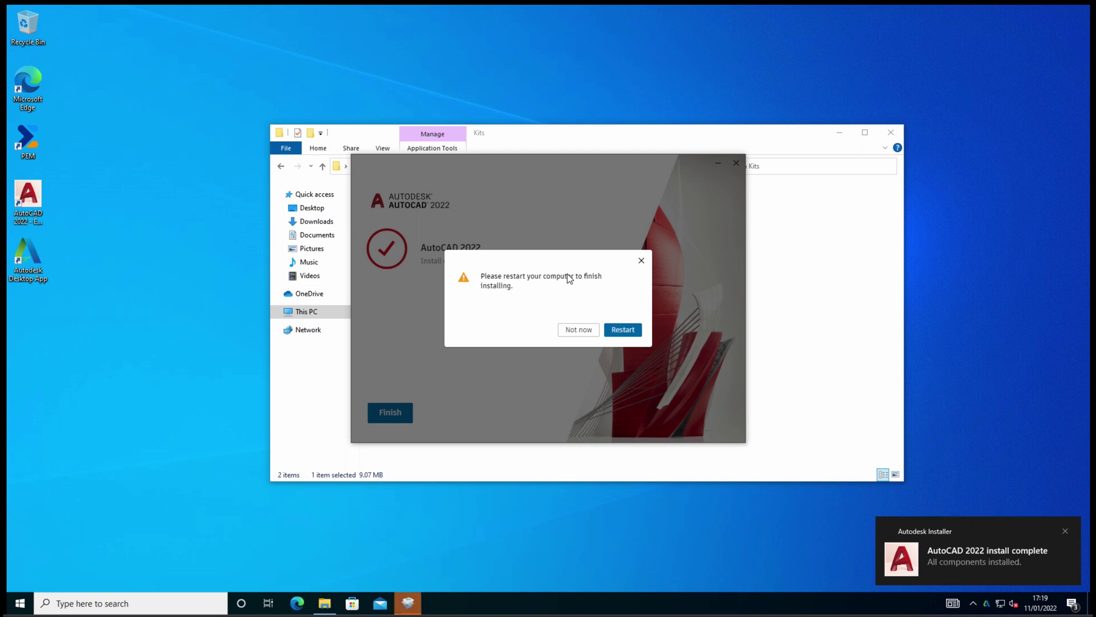
Restart Windows, sign back in, and launch AutoCAD 2022 from its desktop shortcut.
{"action": "left_click", "coordinate": [623, 330]}
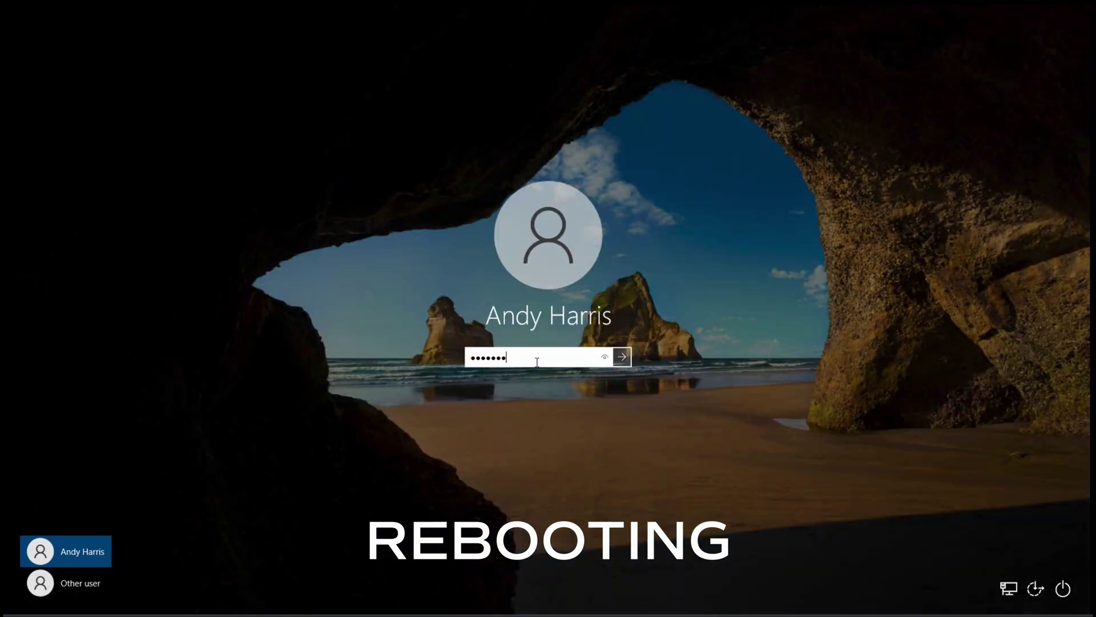
{"action": "key", "text": "Return"}
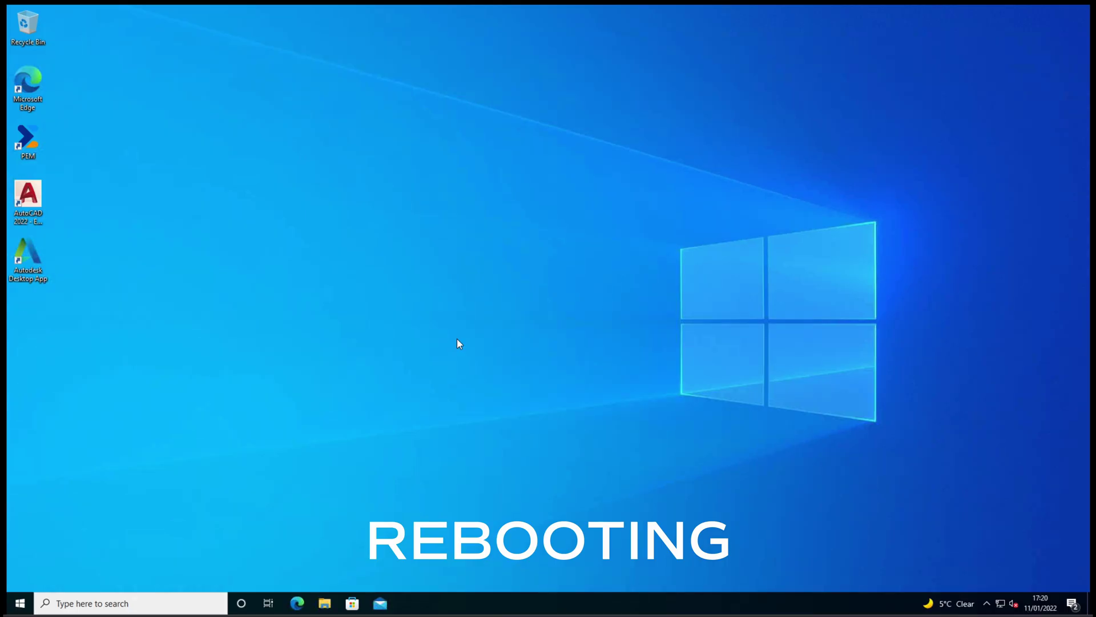
{"action": "double_click", "coordinate": [27, 197]}
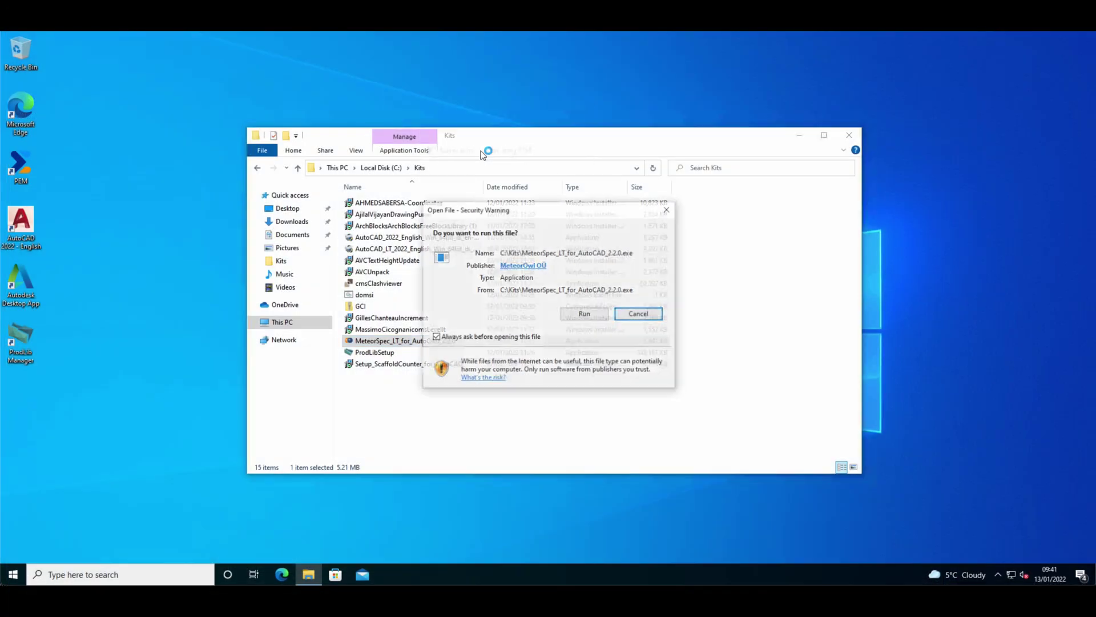
Run MeteorSpec_LT_for_AutoCAD_2.2.0.exe as administrator, approving it with the user's UAC credentials.
{"action": "left_click", "coordinate": [585, 314]}
{"action": "left_click", "coordinate": [570, 439]}
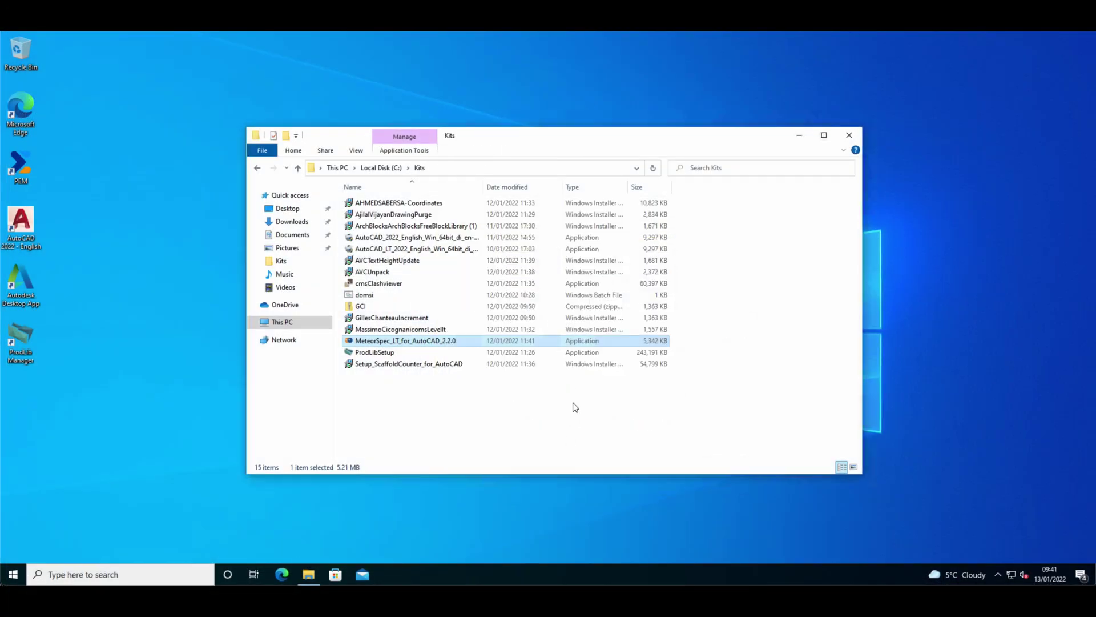
{"action": "left_click", "coordinate": [587, 345]}
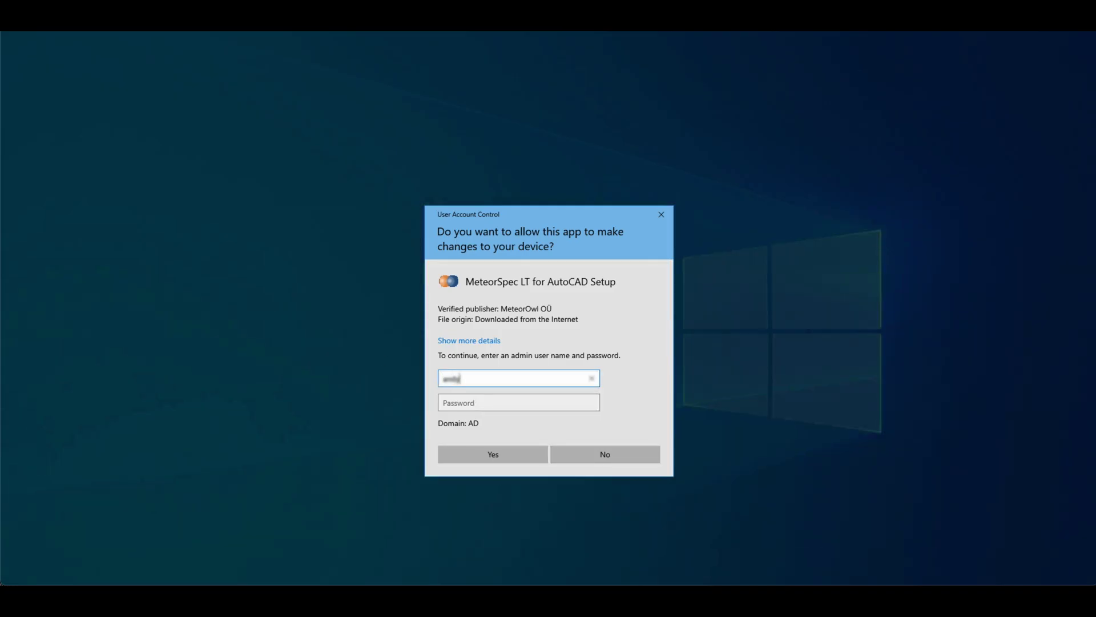
{"action": "key", "text": "Tab"}
{"action": "type", "text": "****"}
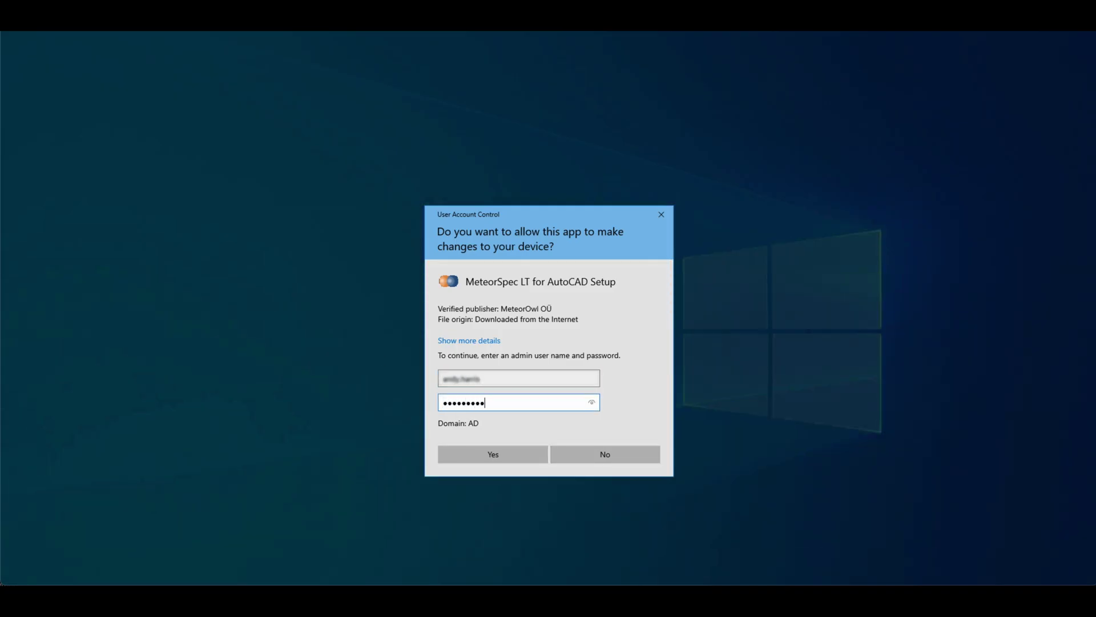
{"action": "key", "text": "Return"}
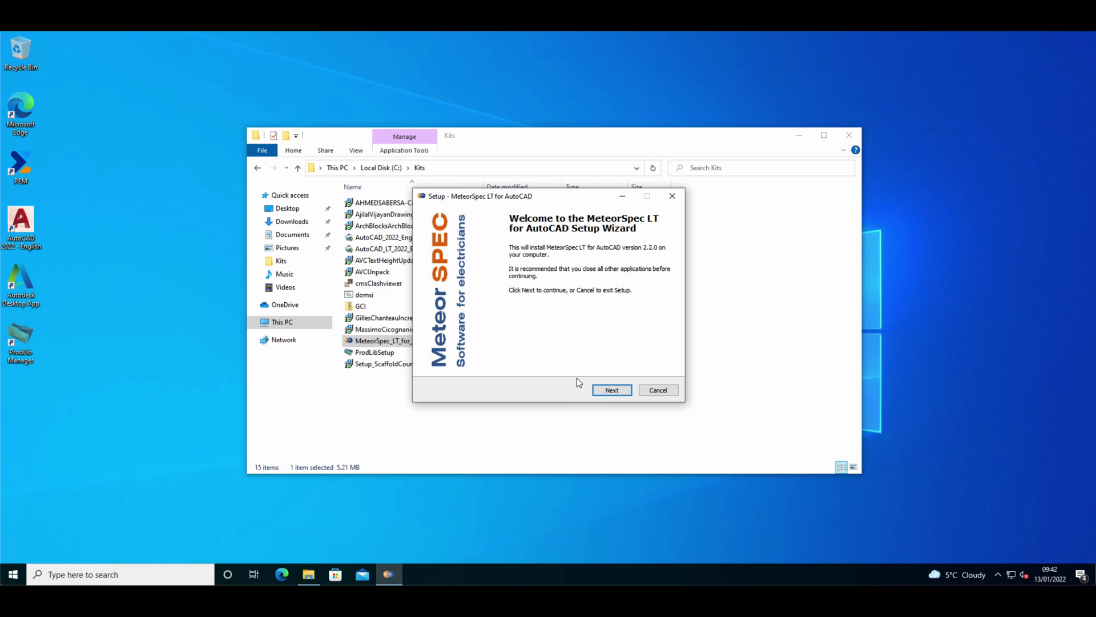
Accept the licence, choose United Kingdom as location, install MeteorSpec LT and finish the wizard.
{"action": "left_click", "coordinate": [613, 390]}
{"action": "left_click", "coordinate": [439, 356]}
{"action": "left_click", "coordinate": [612, 390]}
{"action": "left_click_drag", "start_coordinate": [657, 299], "coordinate": [657, 359]}
{"action": "left_click", "coordinate": [441, 355]}
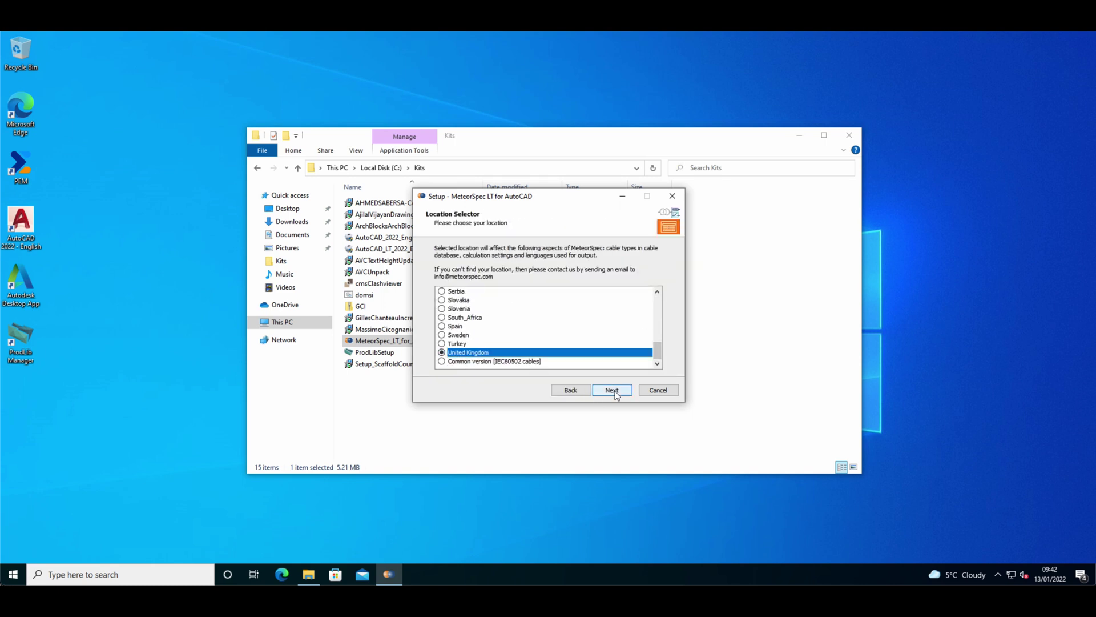
{"action": "left_click", "coordinate": [612, 390]}
{"action": "left_click", "coordinate": [612, 390]}
{"action": "left_click", "coordinate": [612, 390]}
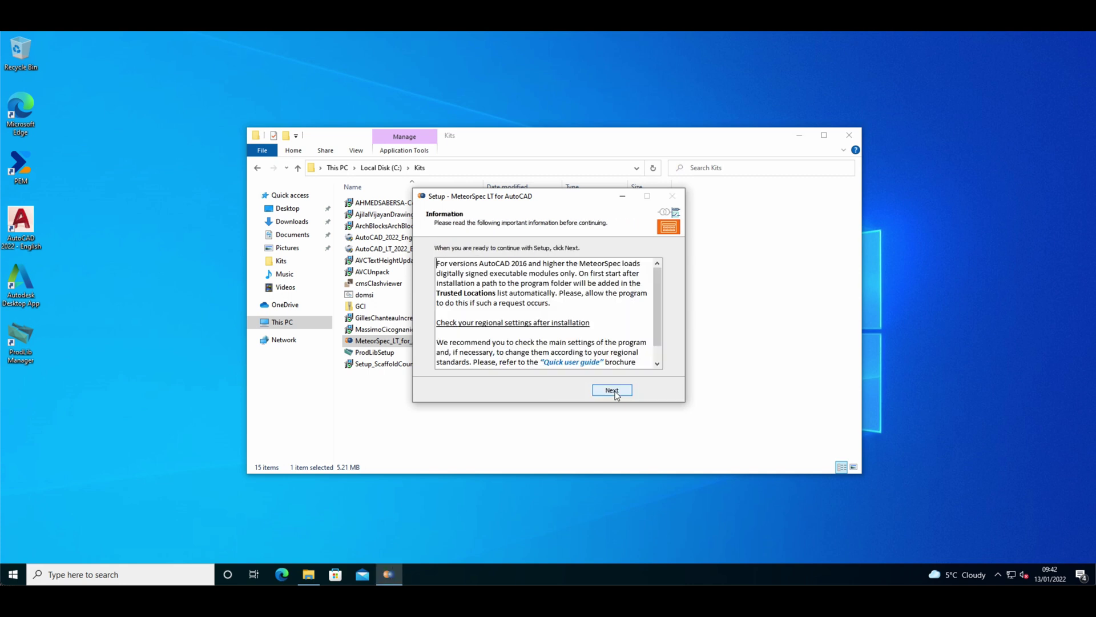
{"action": "left_click_drag", "start_coordinate": [658, 330], "coordinate": [657, 338]}
{"action": "left_click", "coordinate": [612, 390]}
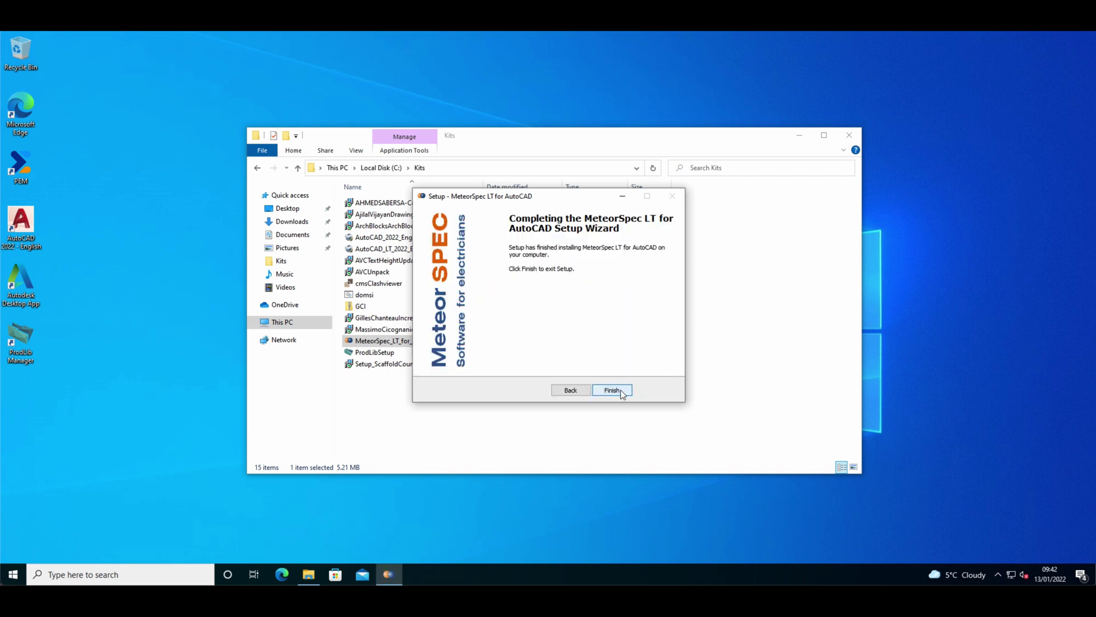
{"action": "left_click", "coordinate": [612, 390]}
{"action": "left_click", "coordinate": [397, 284]}
Run cmsClashviewer with admin UAC credentials, accept the licence and start installing.
{"action": "right_click", "coordinate": [397, 283]}
{"action": "left_click", "coordinate": [417, 290]}
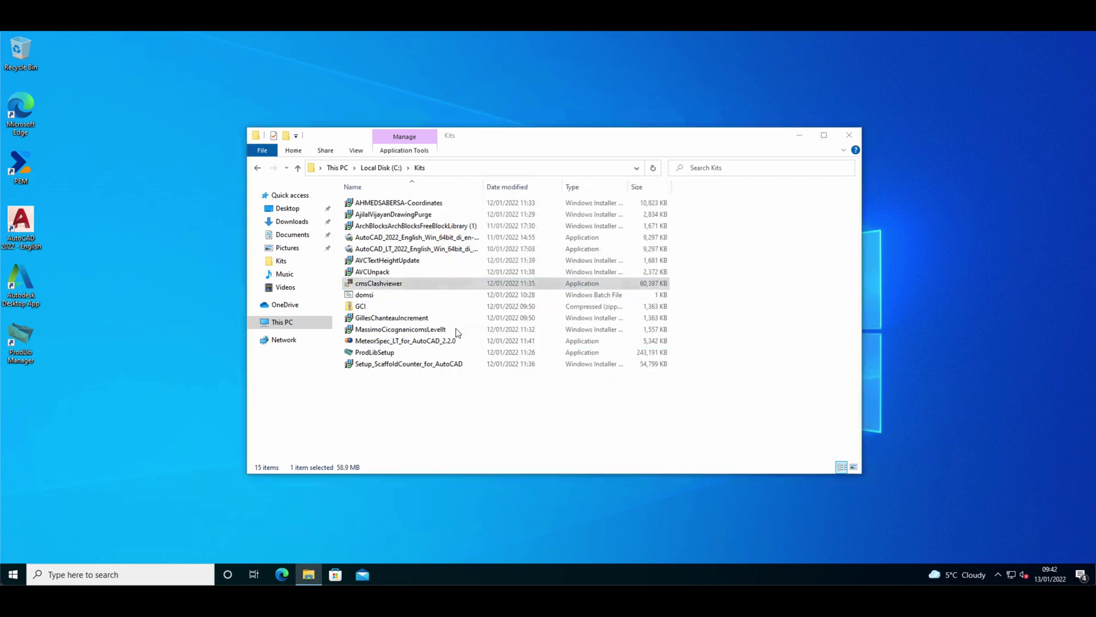
{"action": "left_click", "coordinate": [581, 315]}
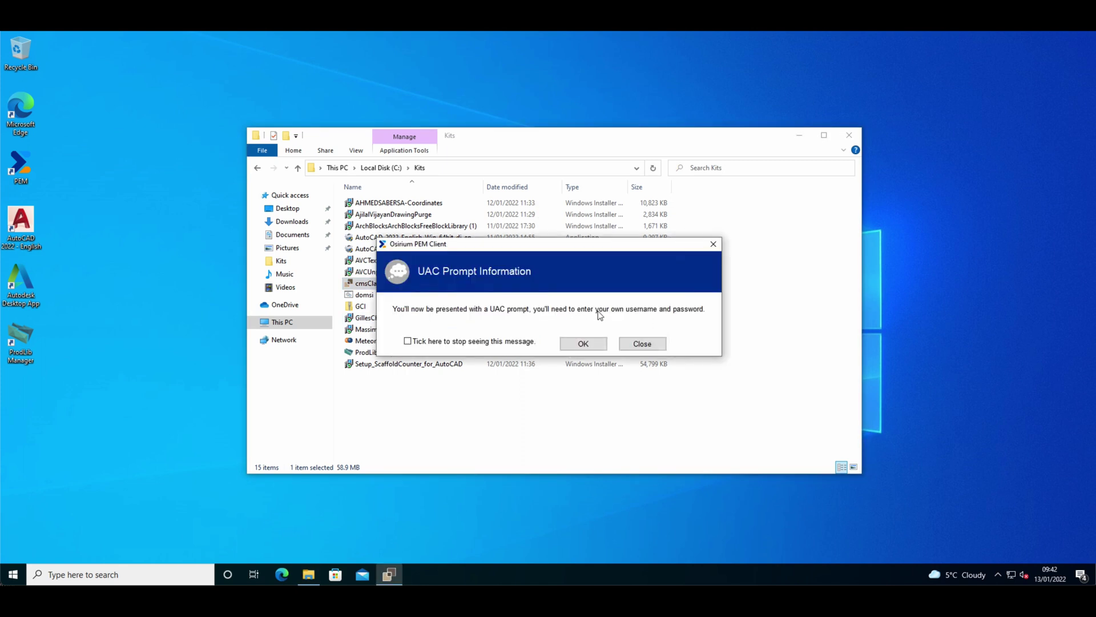
{"action": "left_click", "coordinate": [588, 344]}
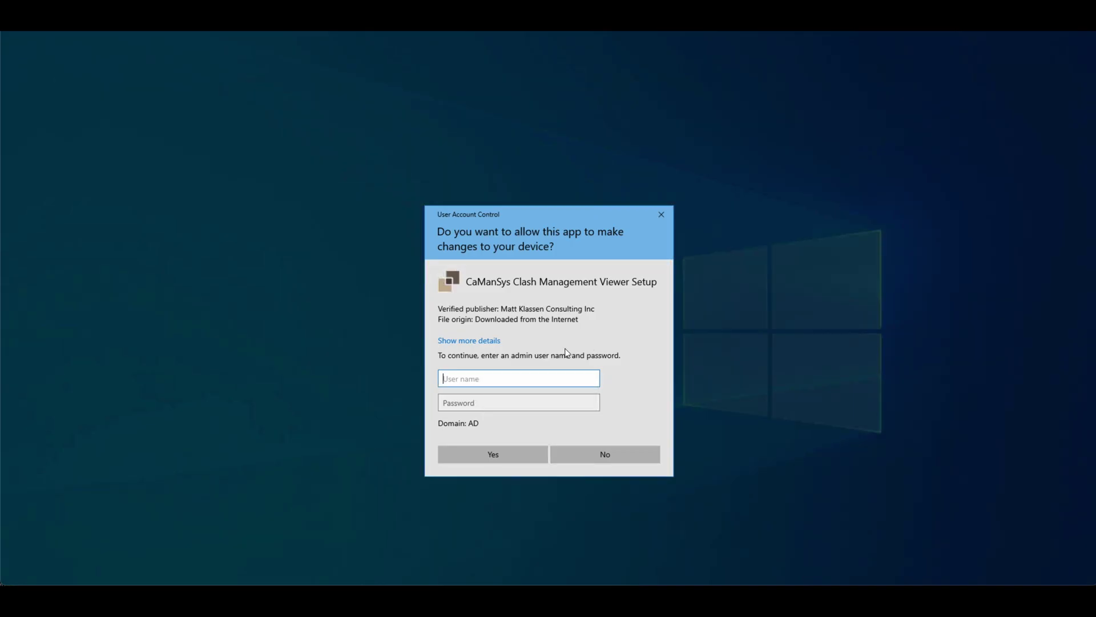
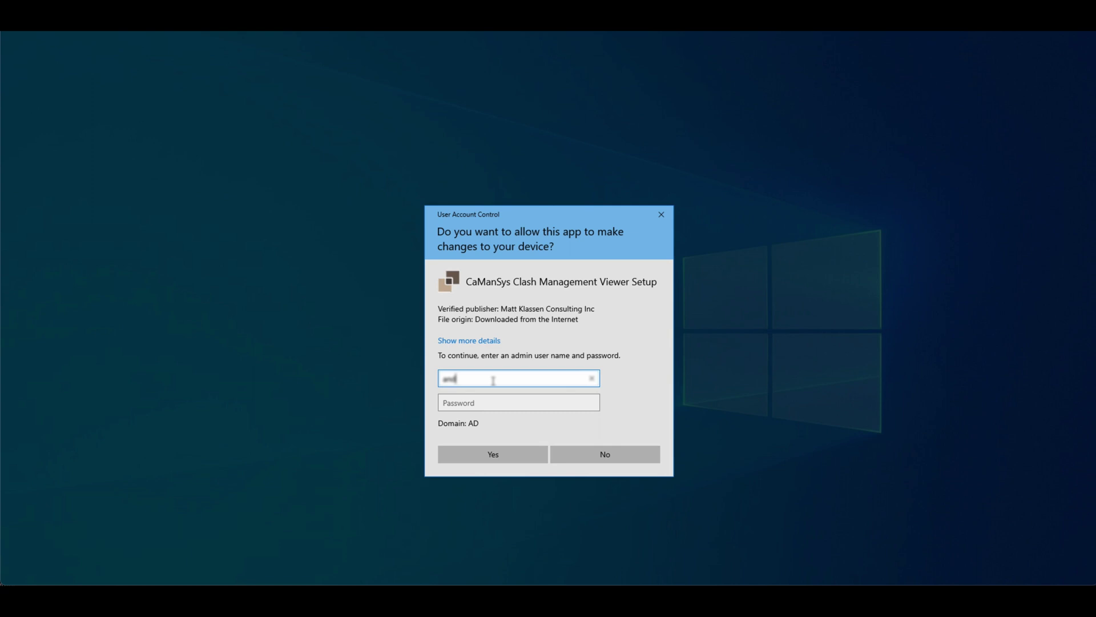
{"action": "key", "text": "Tab"}
{"action": "type", "text": "***"}
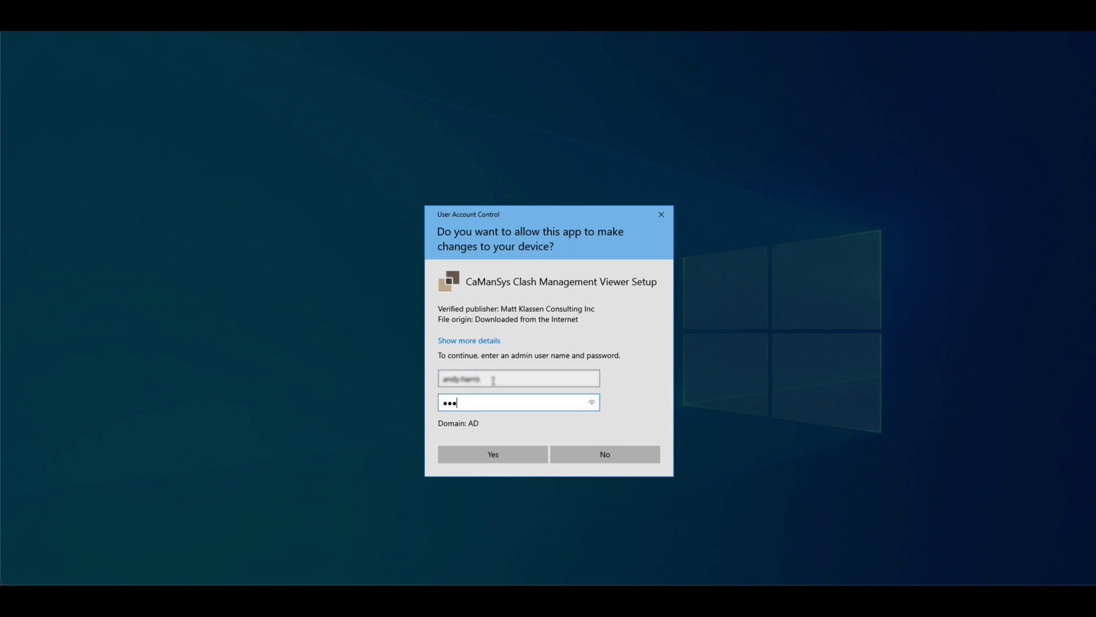
{"action": "key", "text": "Return"}
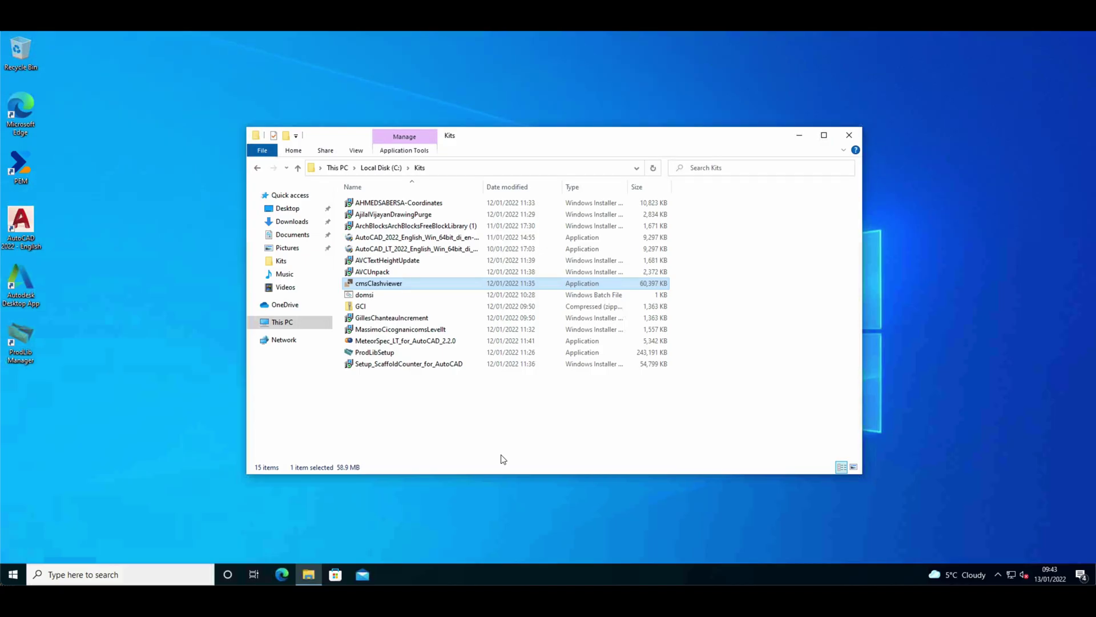
{"action": "left_click", "coordinate": [440, 357]}
{"action": "left_click", "coordinate": [613, 389]}
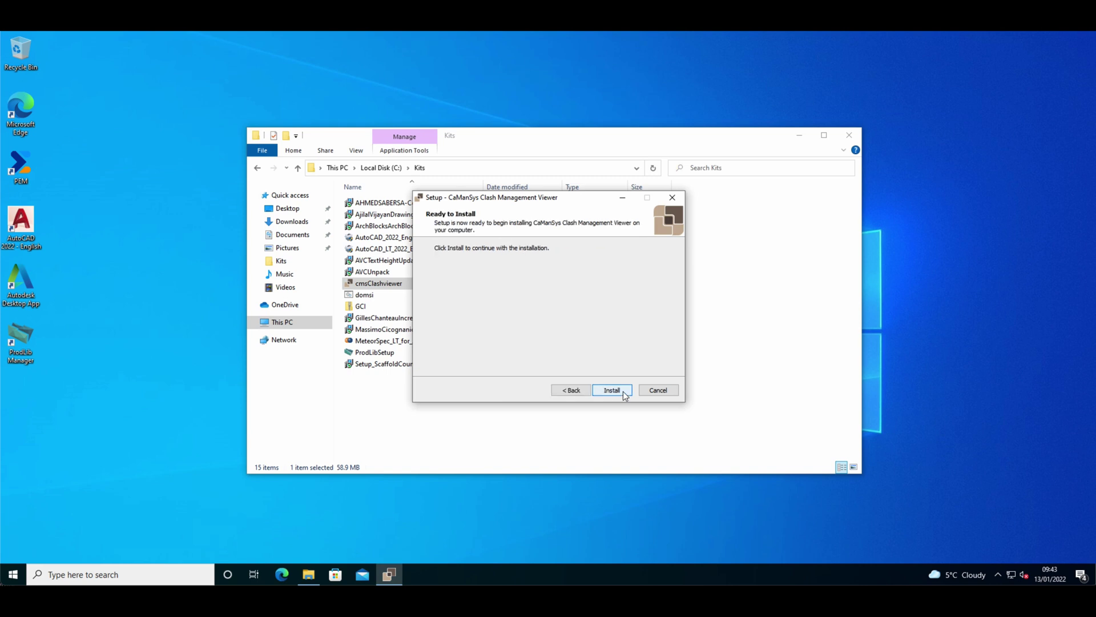
{"action": "left_click", "coordinate": [618, 393]}
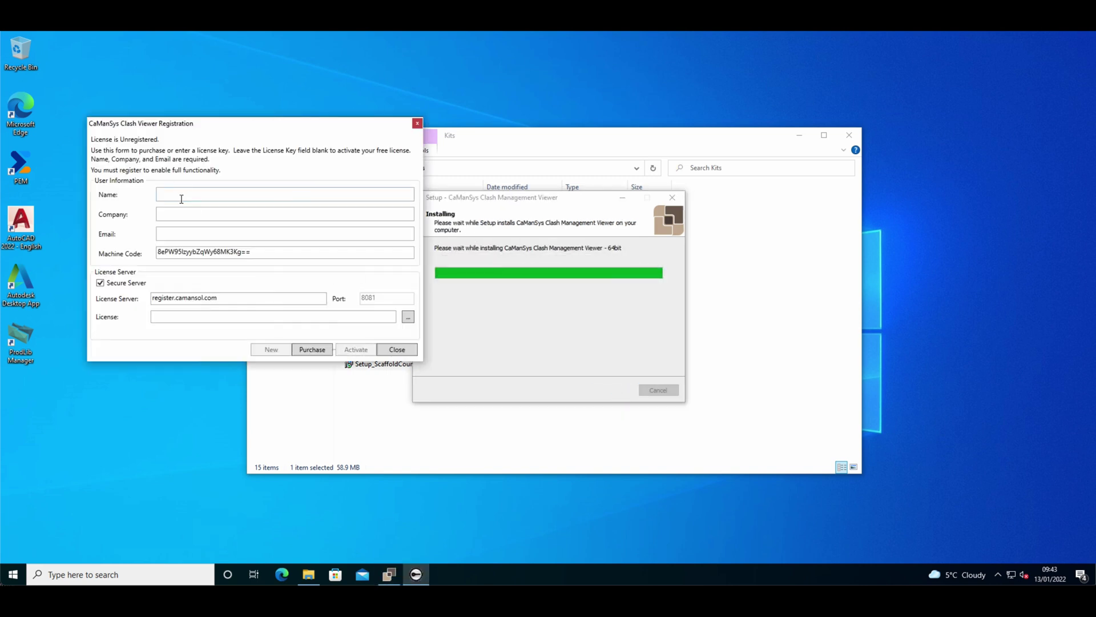
Fill the registration form with the user's name, company 'Home' and e-mail address.
{"action": "left_click", "coordinate": [182, 199]}
{"action": "type", "text": "Andy"}
{"action": "key", "text": "Tab"}
{"action": "type", "text": "Ho"}
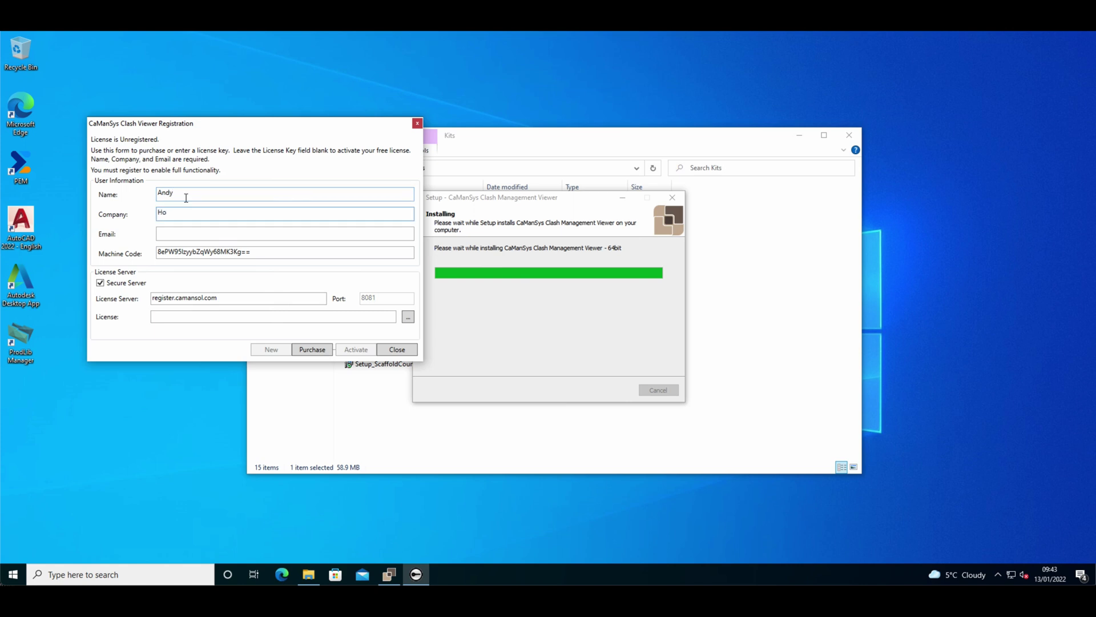
{"action": "type", "text": "me"}
{"action": "left_click", "coordinate": [189, 234]}
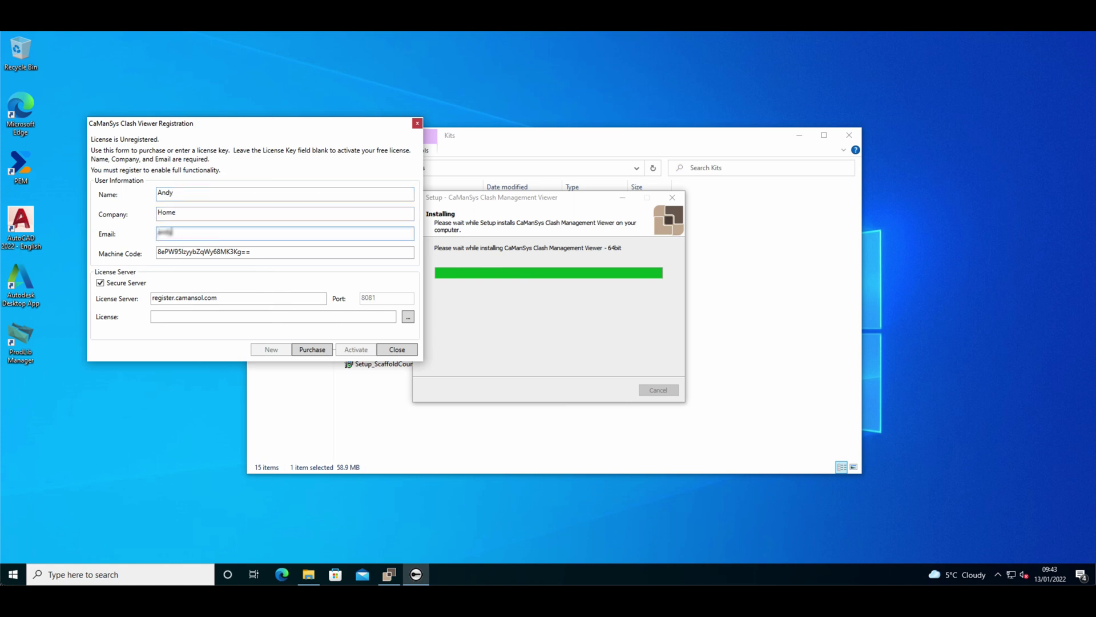
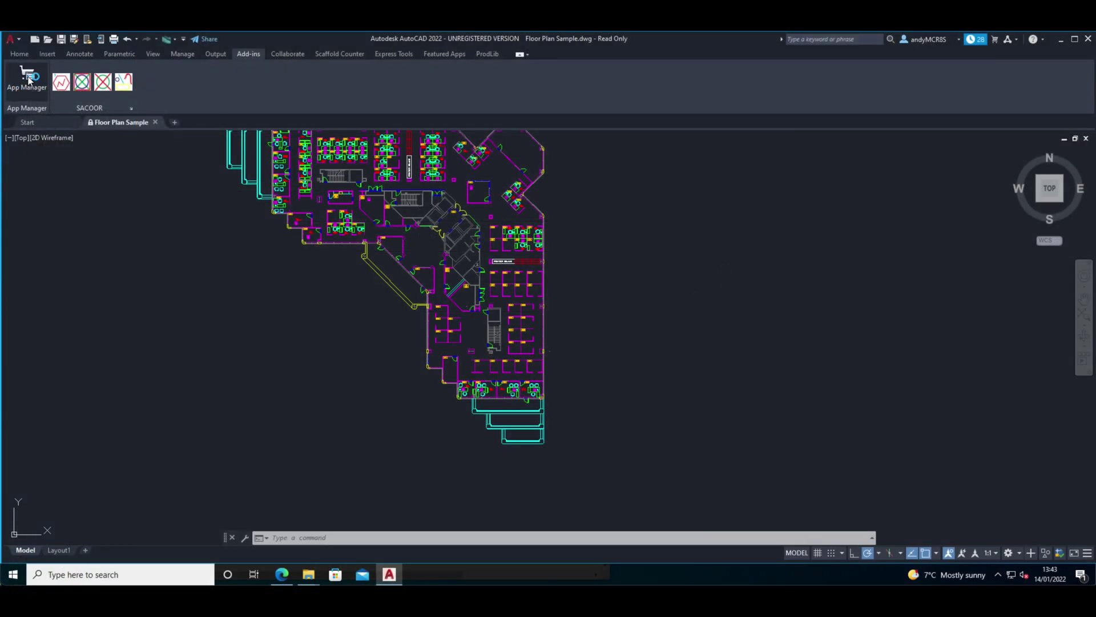
Start uninstalling SA-Coordinates from App Manager, letting setup close AutoCAD.
{"action": "left_click", "coordinate": [28, 78]}
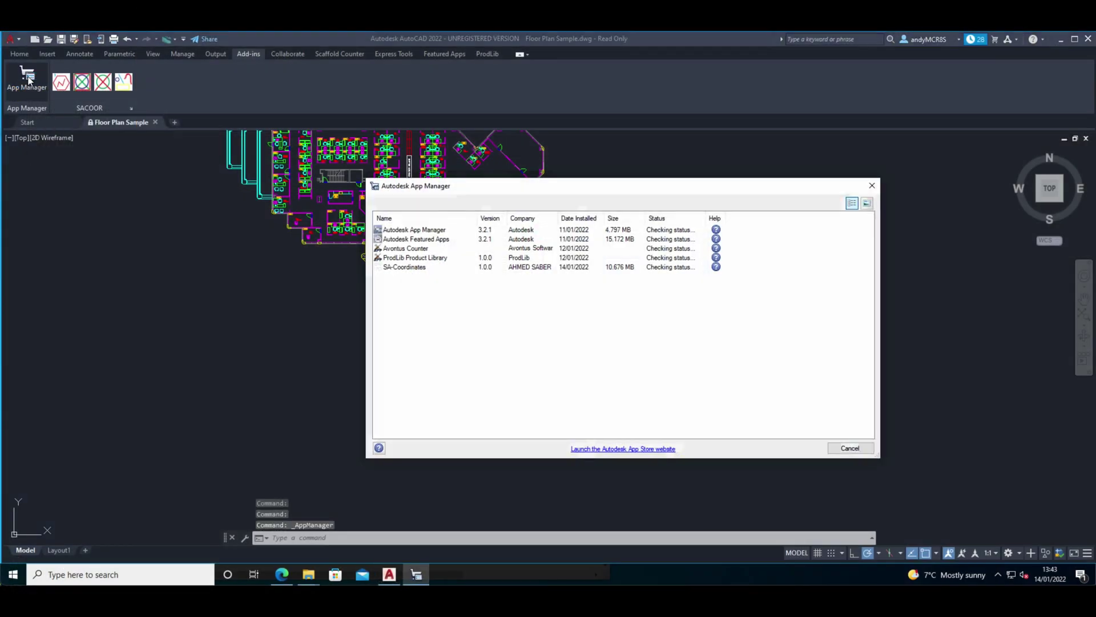
{"action": "right_click", "coordinate": [415, 270]}
{"action": "left_click", "coordinate": [449, 295]}
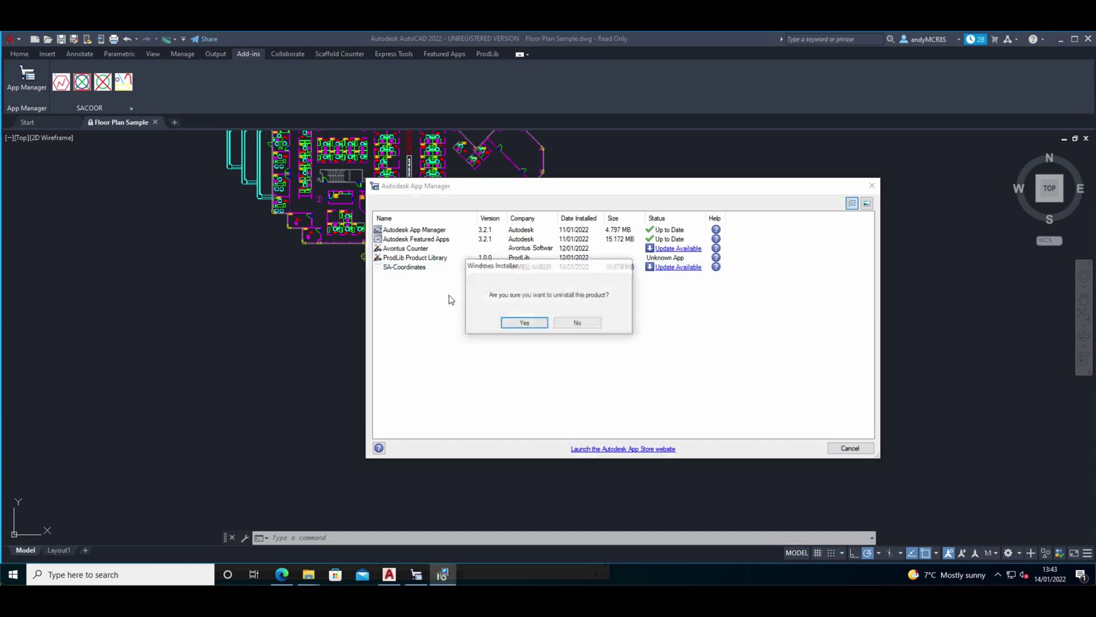
{"action": "left_click", "coordinate": [539, 323]}
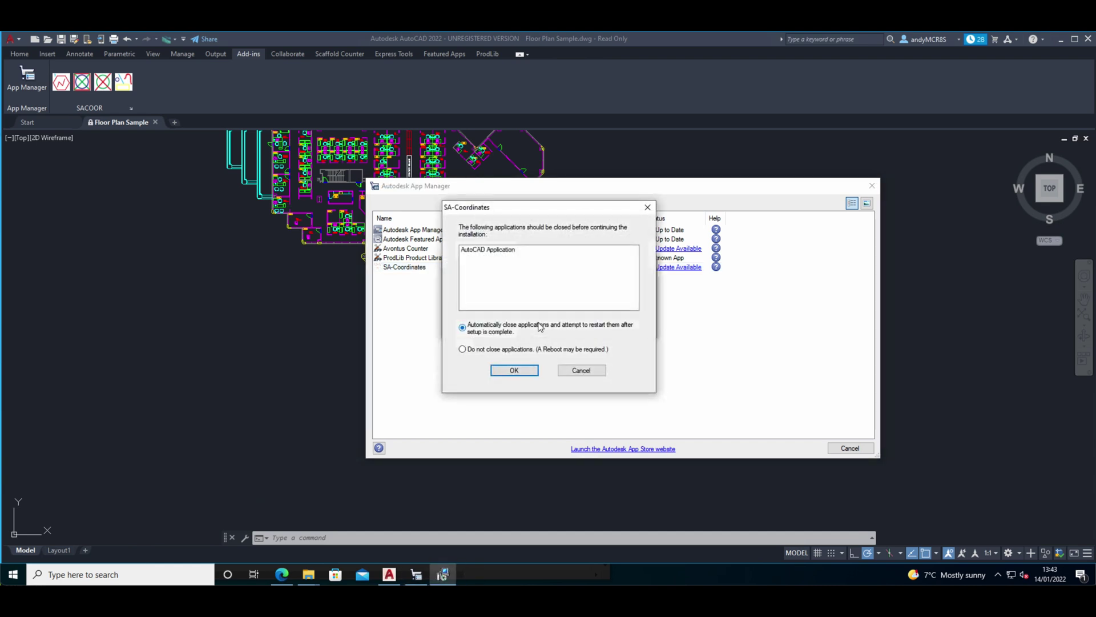
{"action": "left_click", "coordinate": [515, 370]}
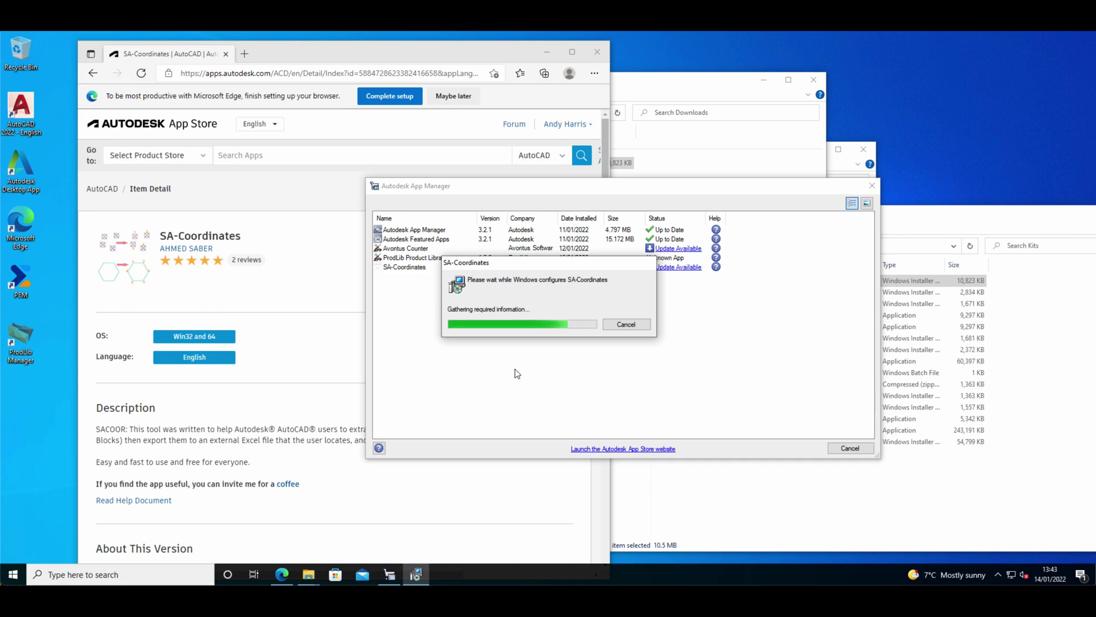
Submit UAC credentials for the uninstall, which is refused, then recheck App Manager's add-in list.
{"action": "type", "text": "pemtester"}
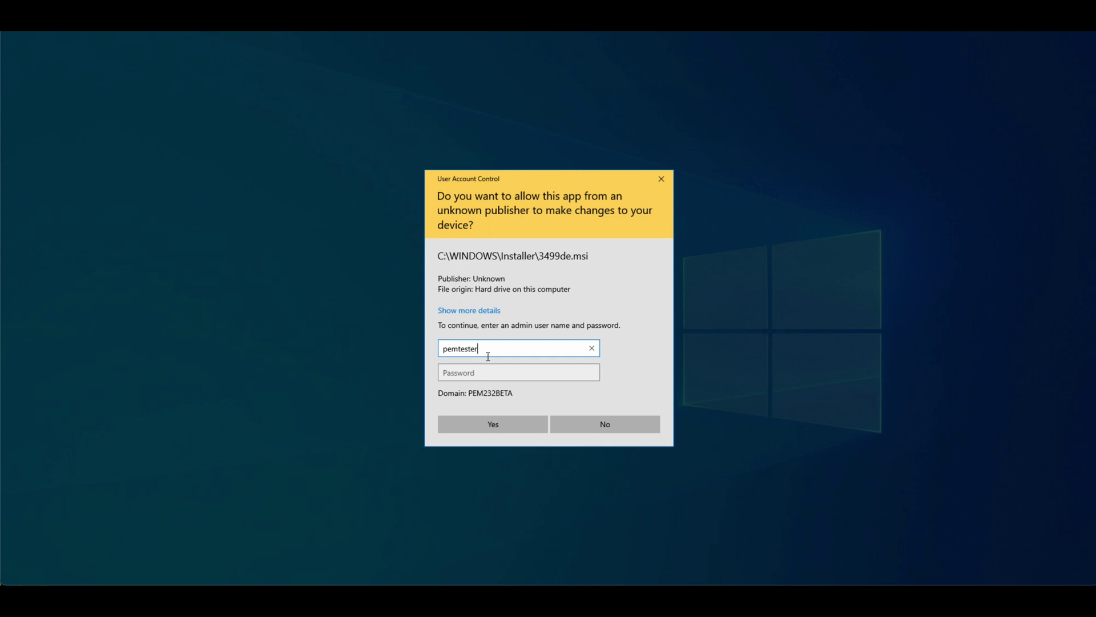
{"action": "key", "text": "Tab"}
{"action": "type", "text": "*"}
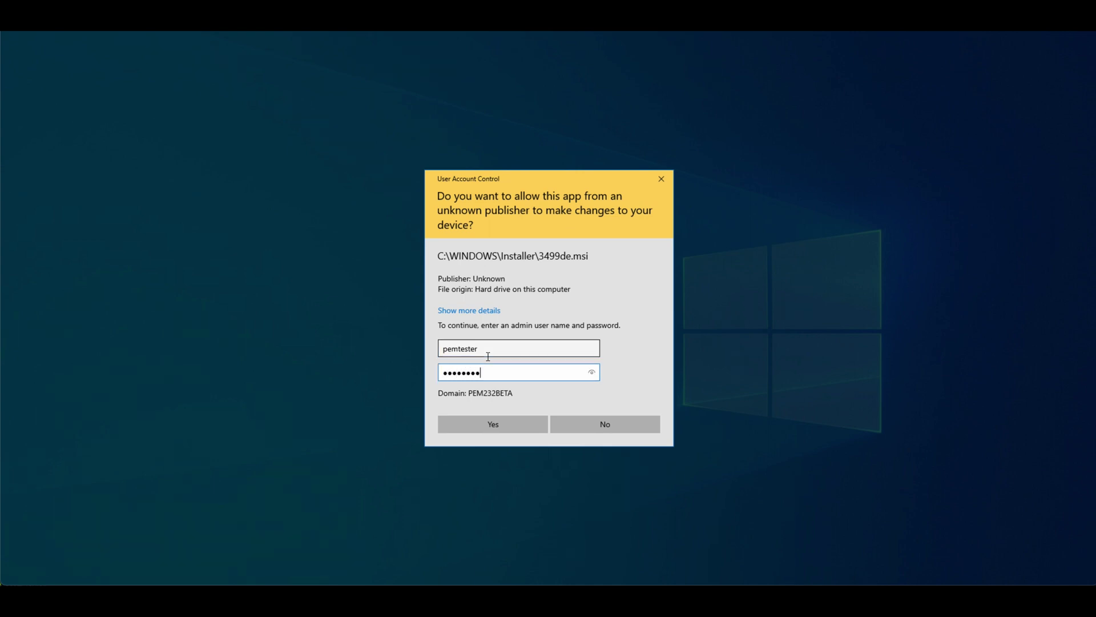
{"action": "type", "text": "********"}
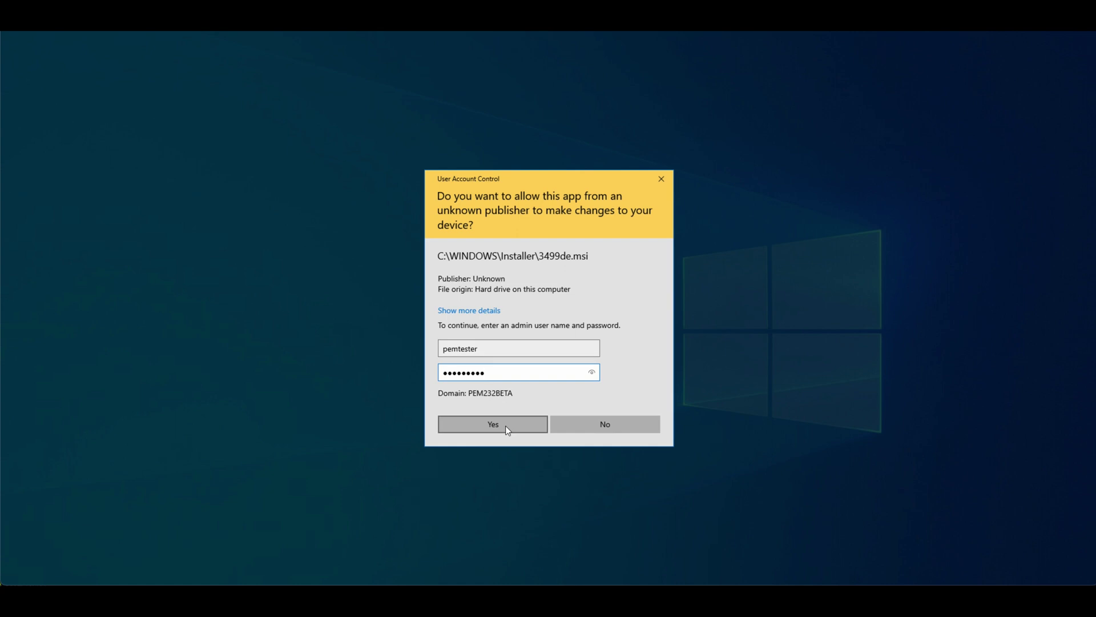
{"action": "left_click", "coordinate": [506, 426]}
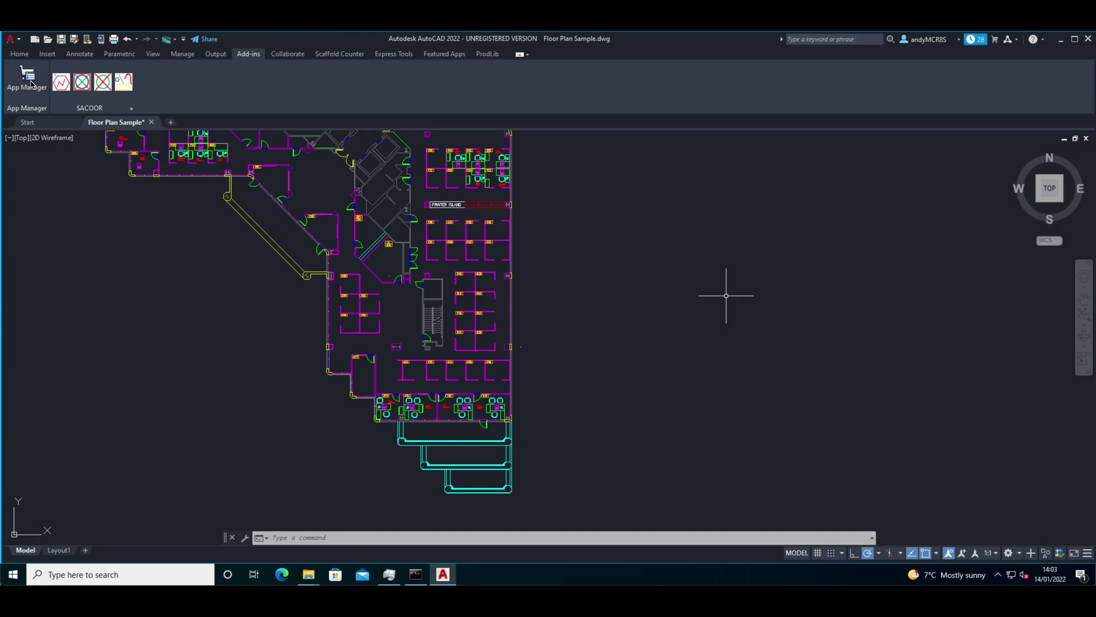
{"action": "left_click", "coordinate": [31, 81]}
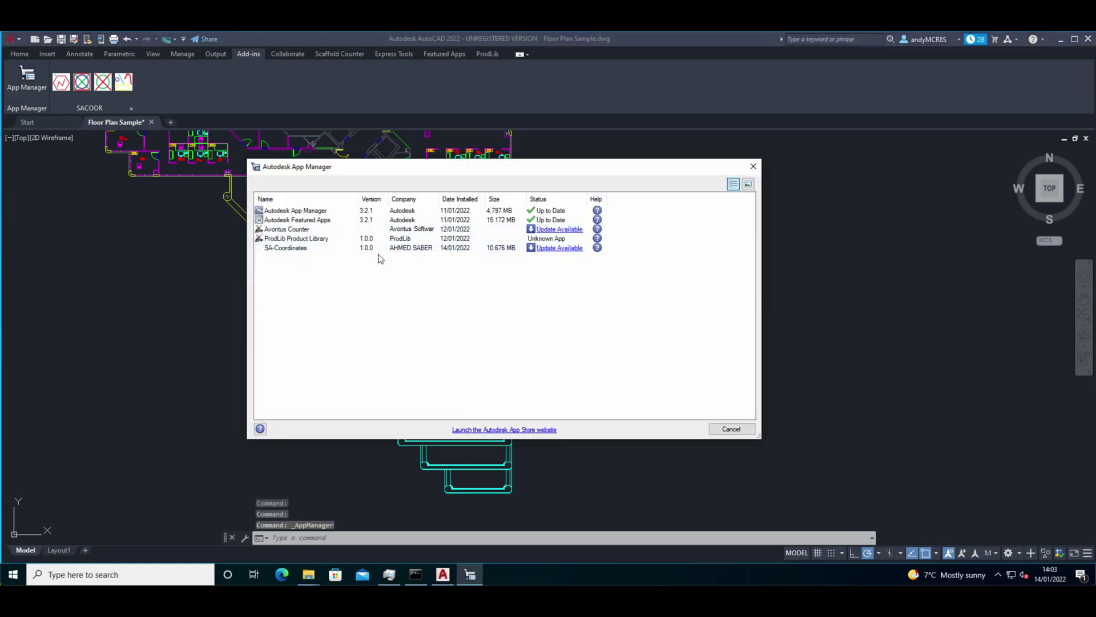
Uninstall SA-Coordinates again from App Manager, confirming and allowing AutoCAD to close.
{"action": "right_click", "coordinate": [288, 251]}
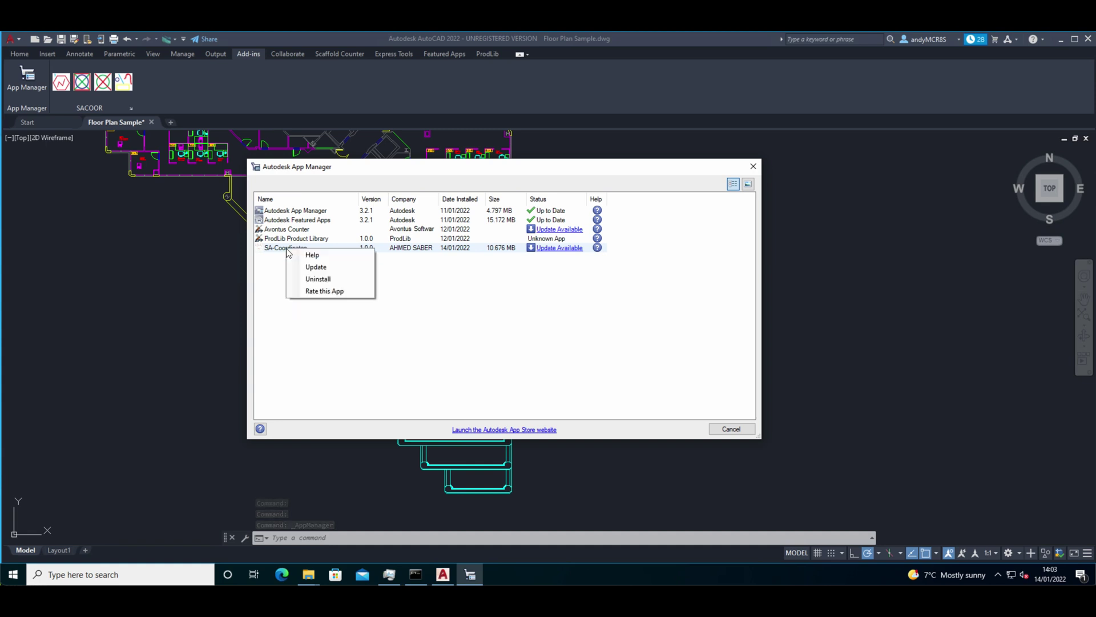
{"action": "left_click", "coordinate": [321, 280]}
{"action": "left_click", "coordinate": [529, 322]}
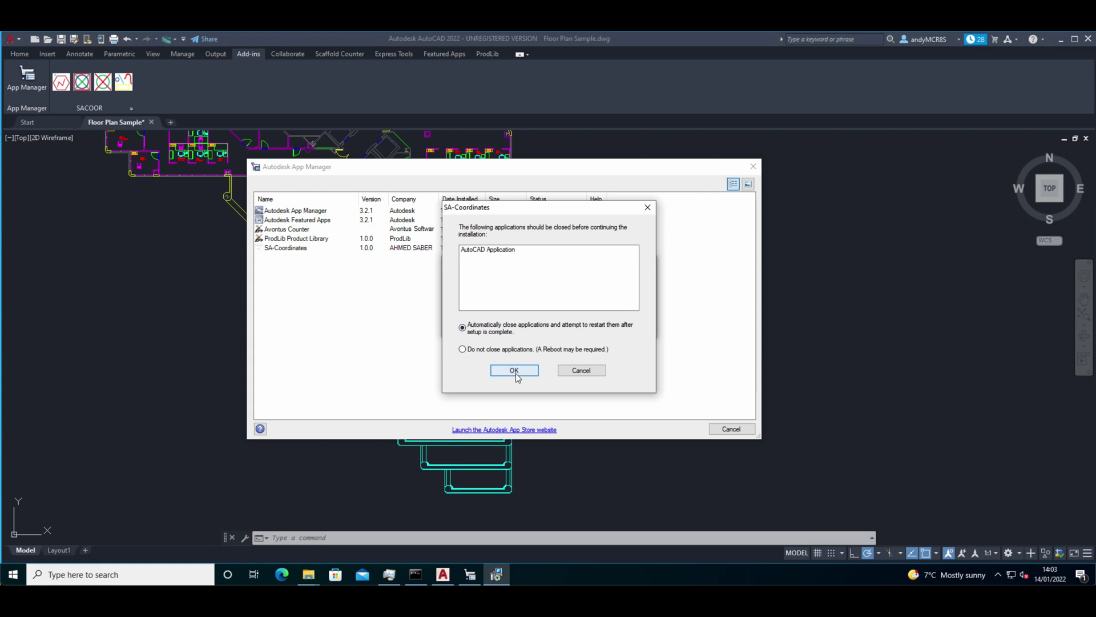
{"action": "left_click", "coordinate": [515, 371]}
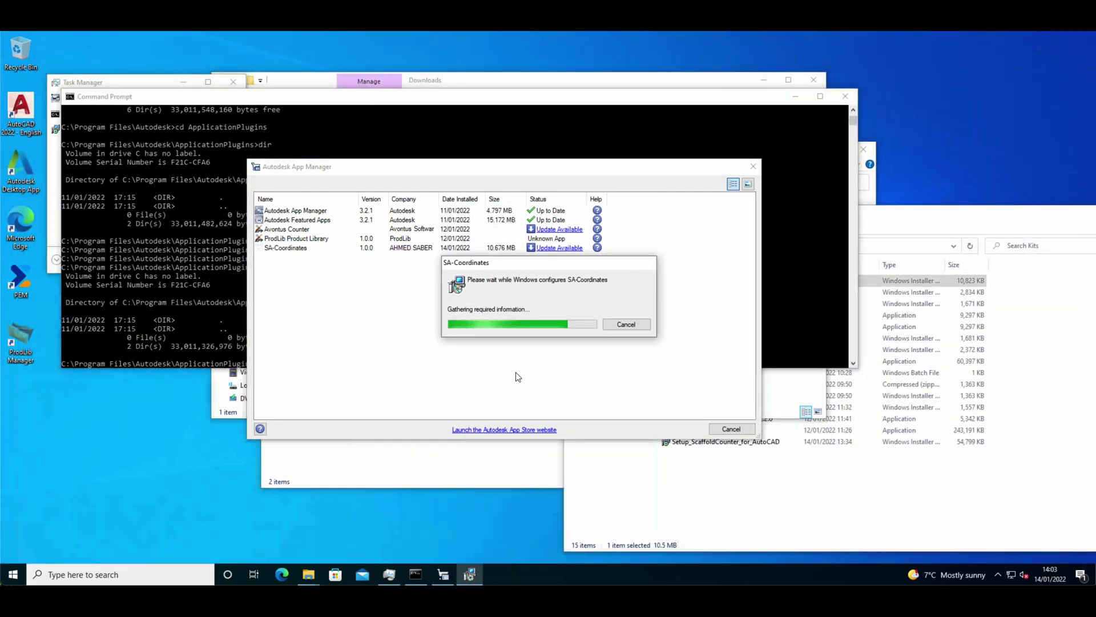